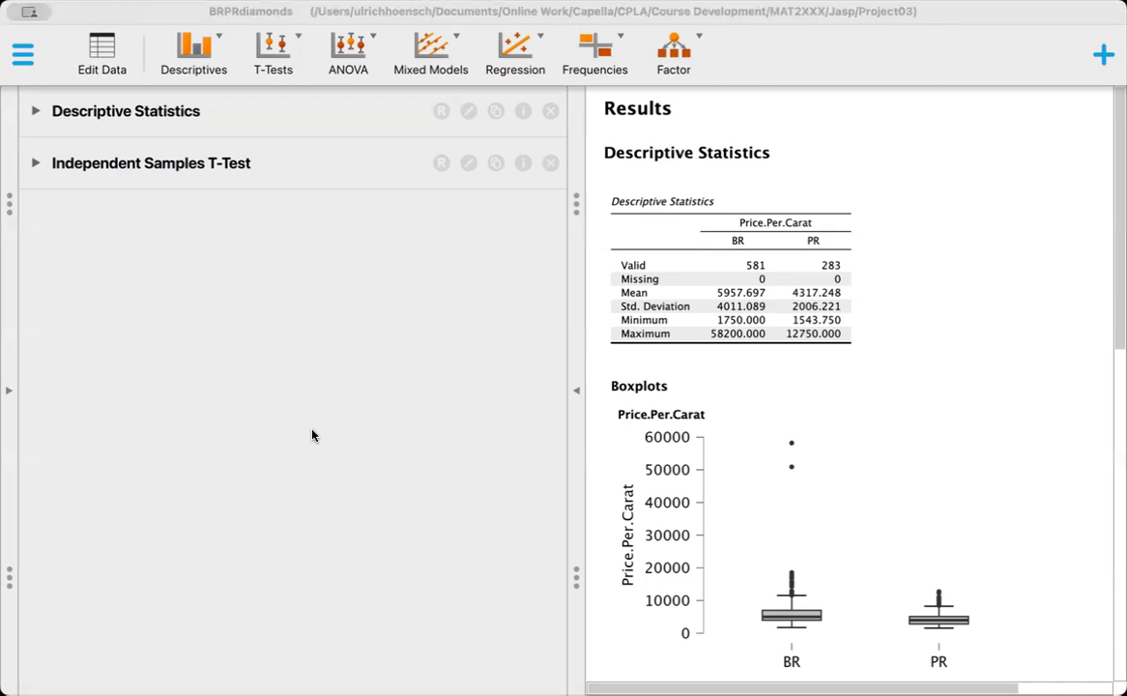
Remove the existing Descriptive Statistics and Independent Samples T-Test analyses to return to the diamond data table
click(411, 234)
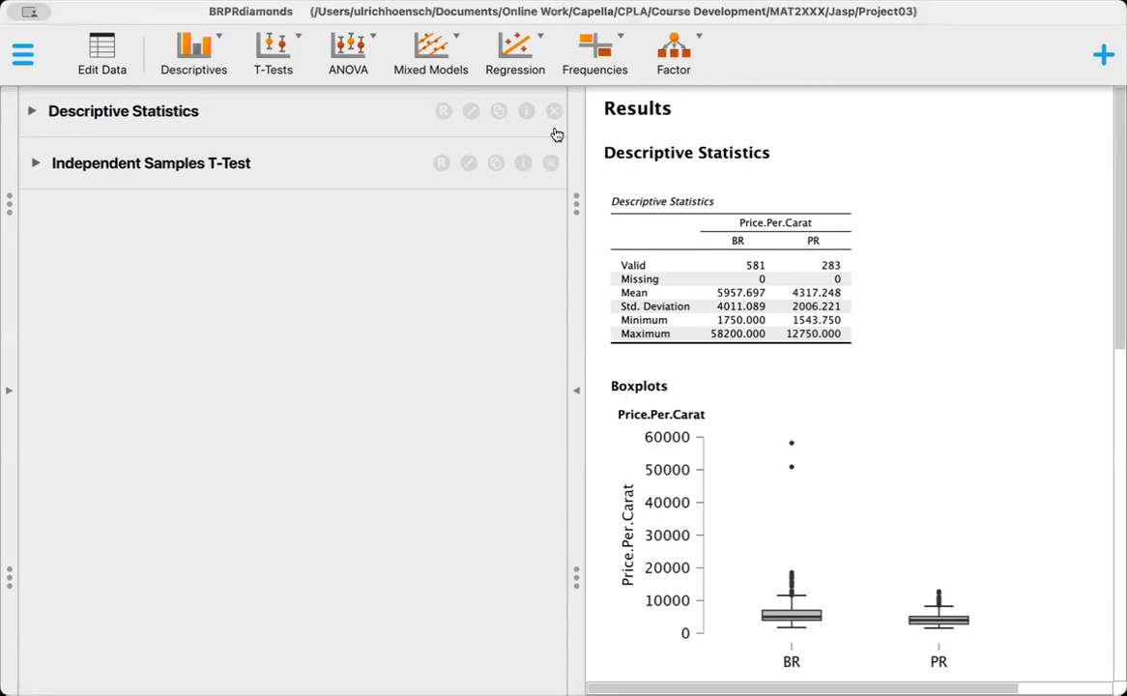
click(392, 113)
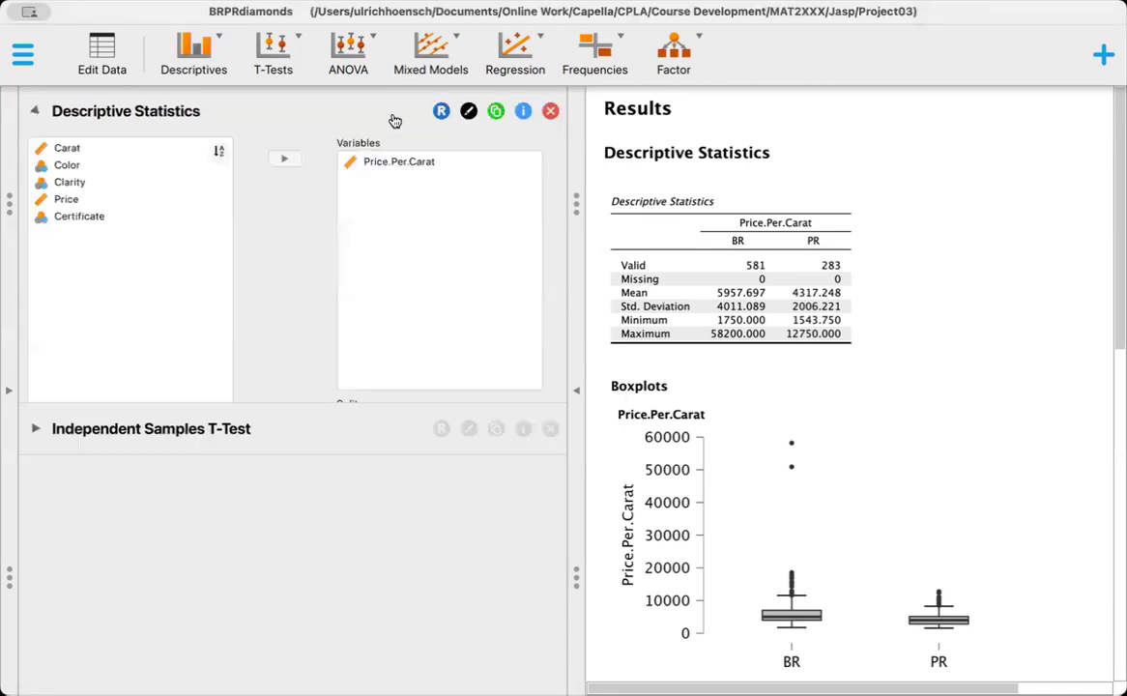
click(550, 111)
click(539, 112)
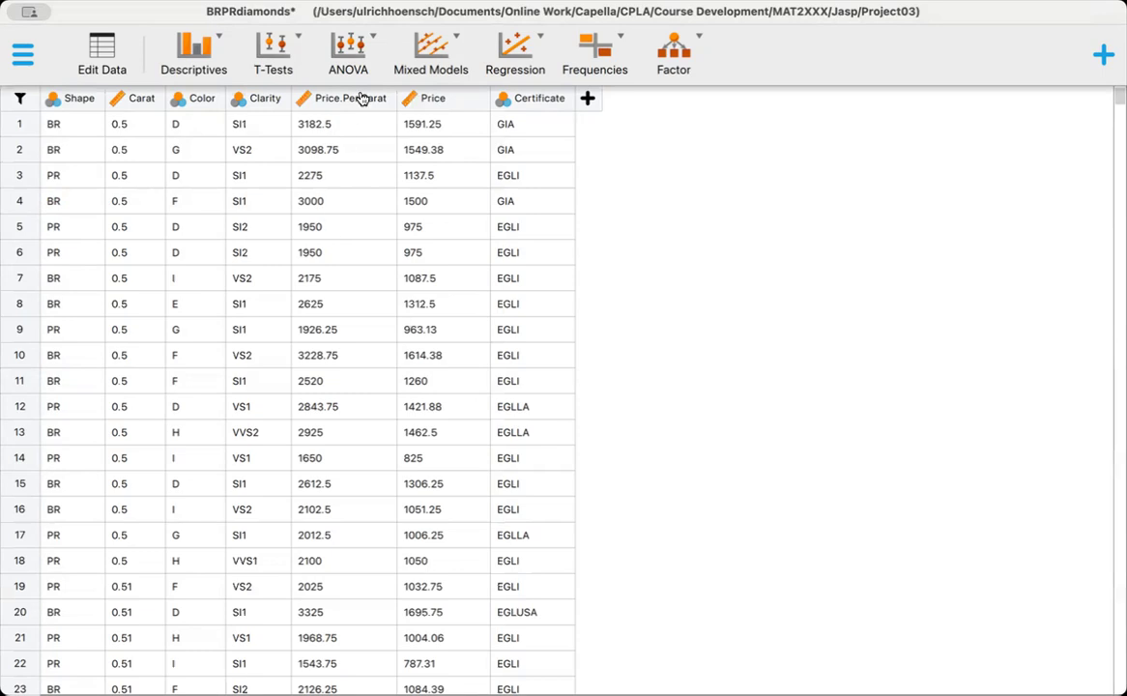
Create a Descriptive Statistics analysis of Price.Per.Carat split by Shape
click(196, 51)
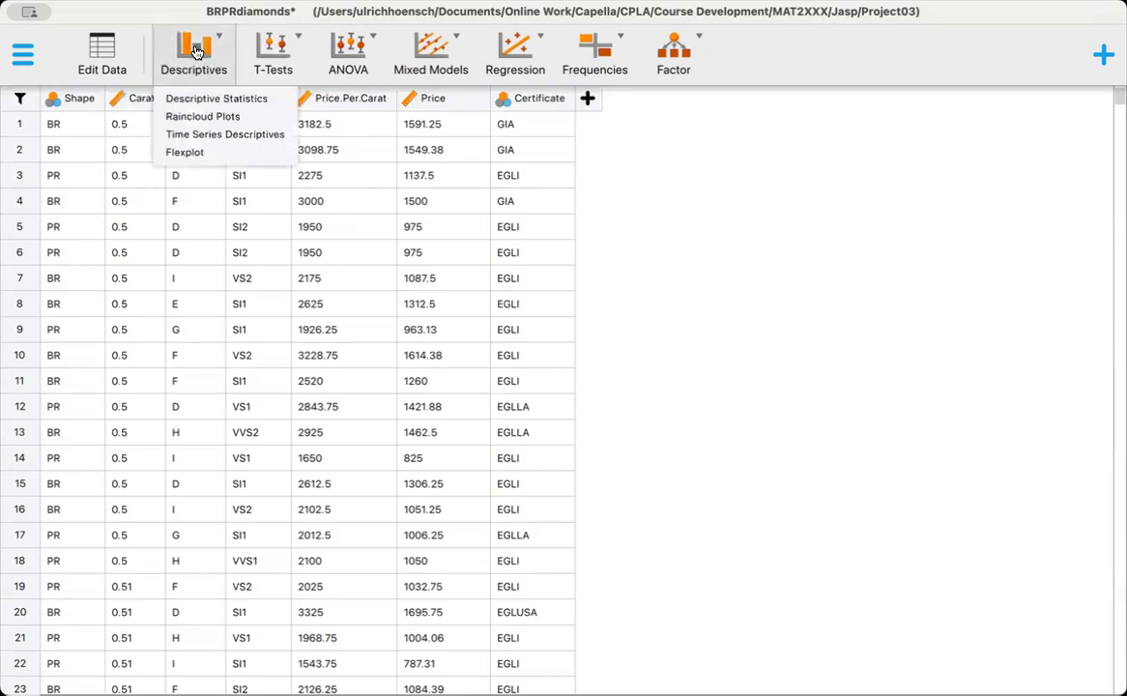
click(201, 99)
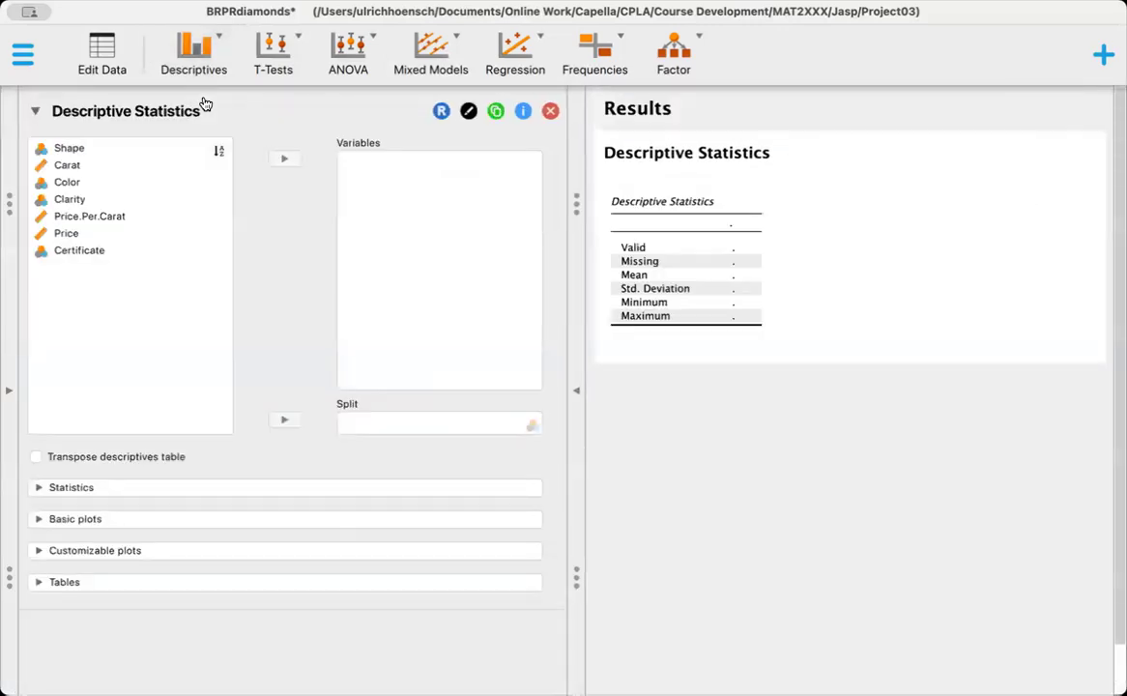
click(90, 221)
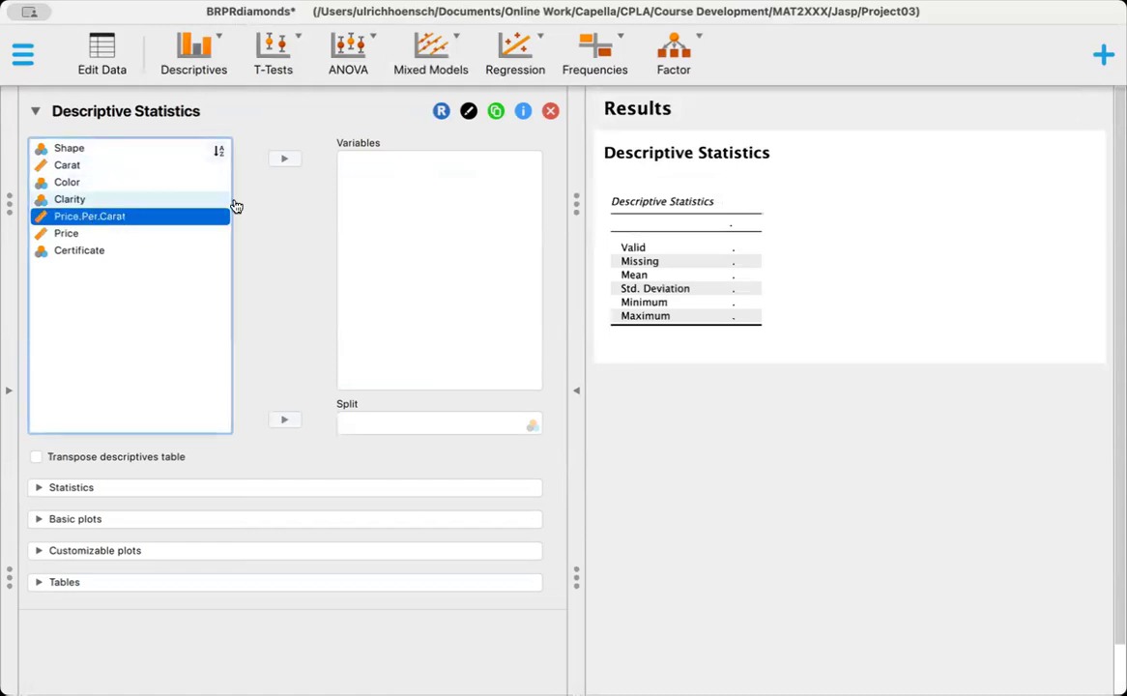
click(286, 162)
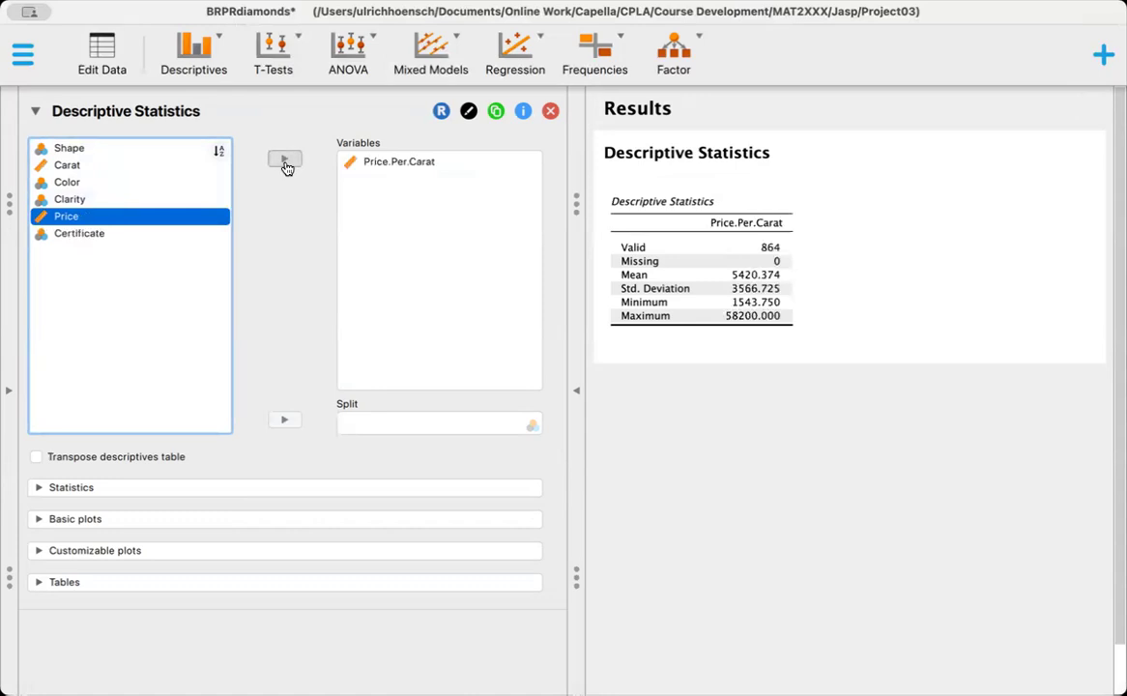
click(87, 150)
click(287, 421)
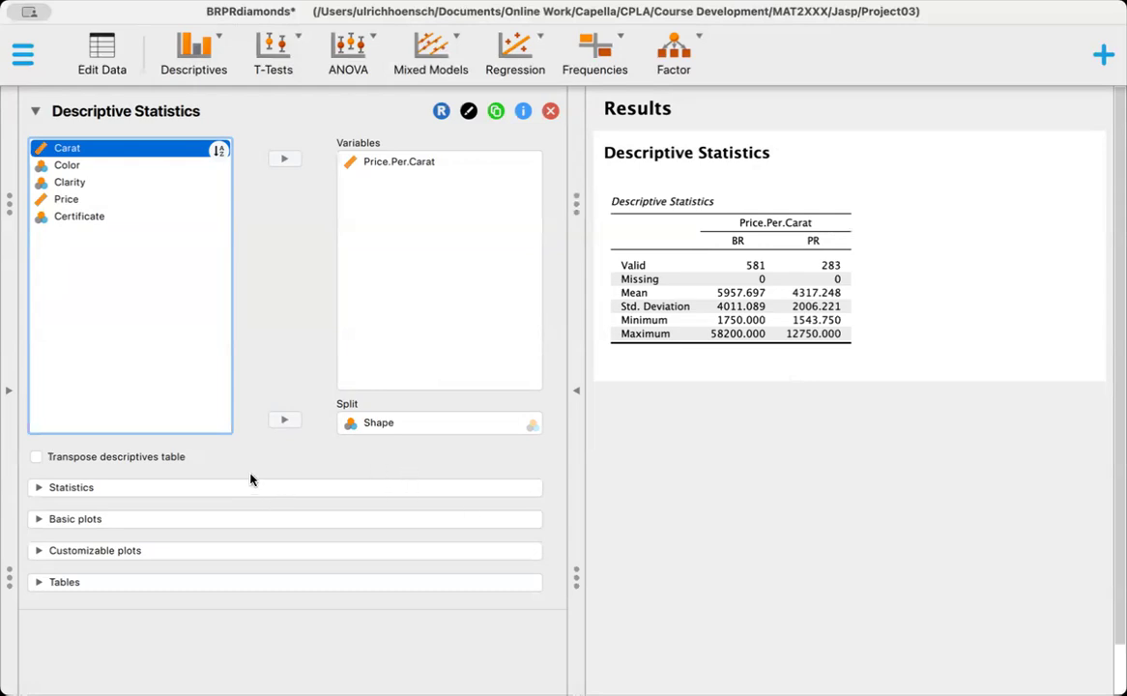
Review the statistics and basic plot options of the descriptive analysis, and add boxplots from the customizable plots
click(41, 487)
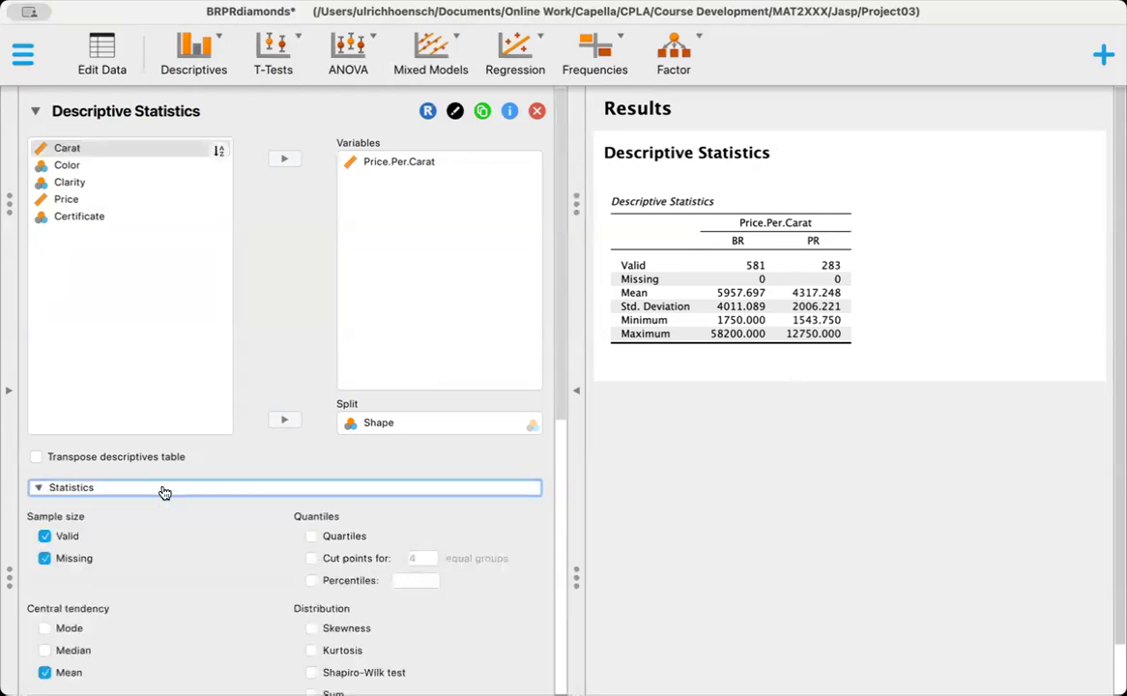
scroll(296, 534, down, 3)
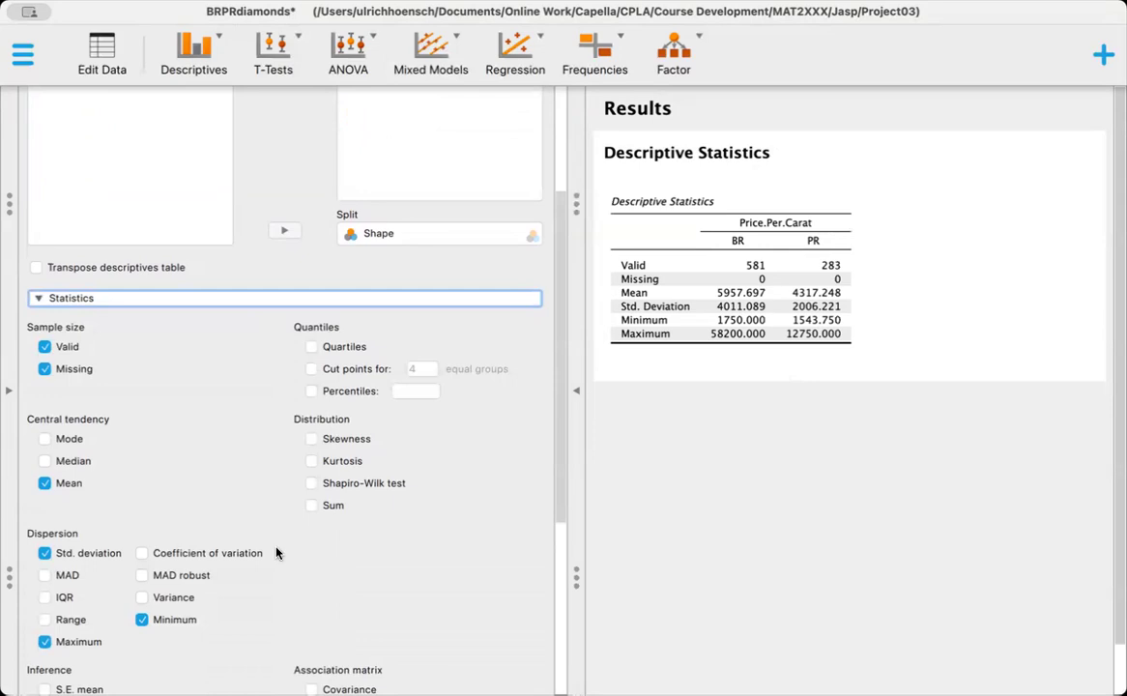
scroll(276, 552, down, 6)
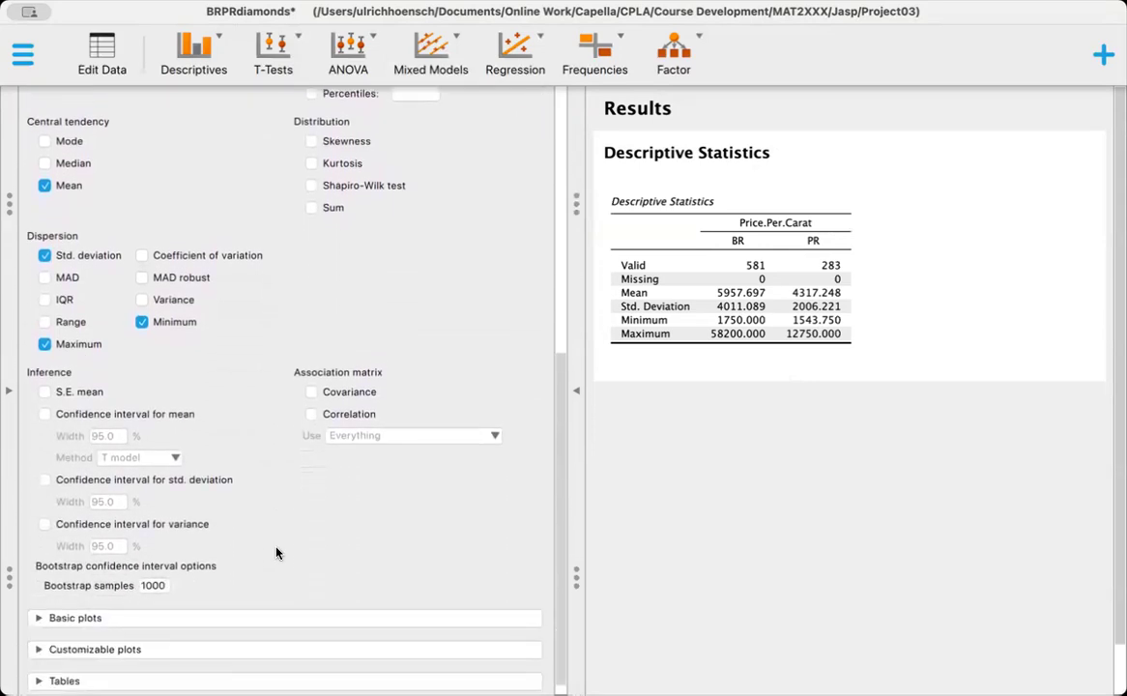
scroll(277, 552, down, 1)
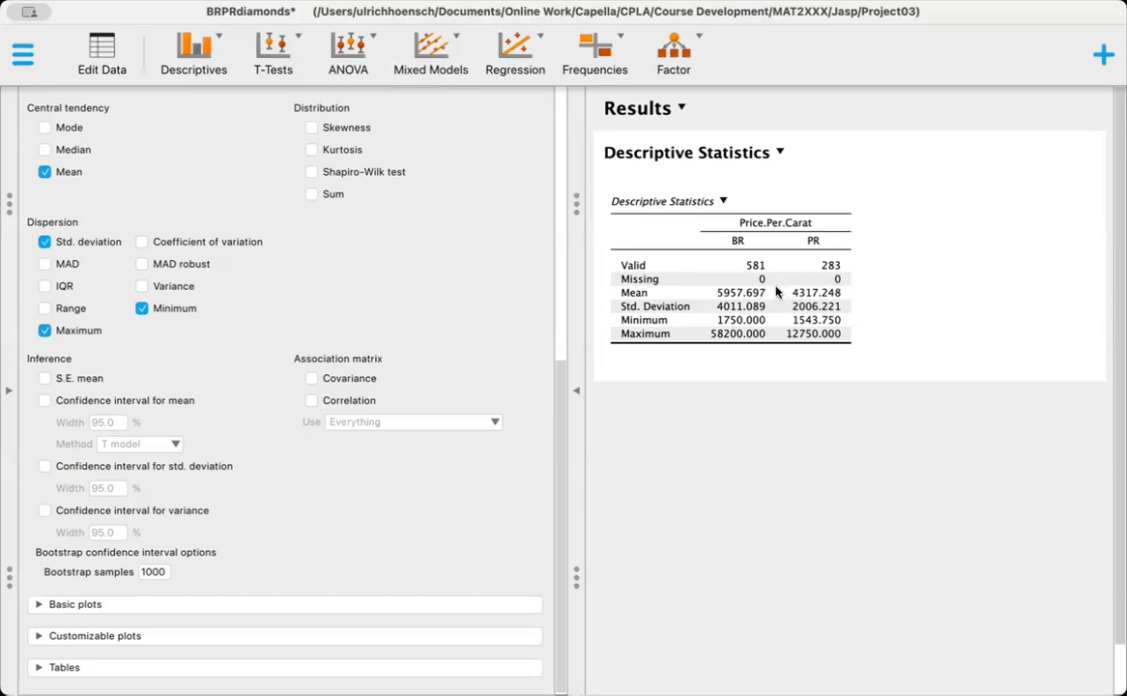
click(39, 605)
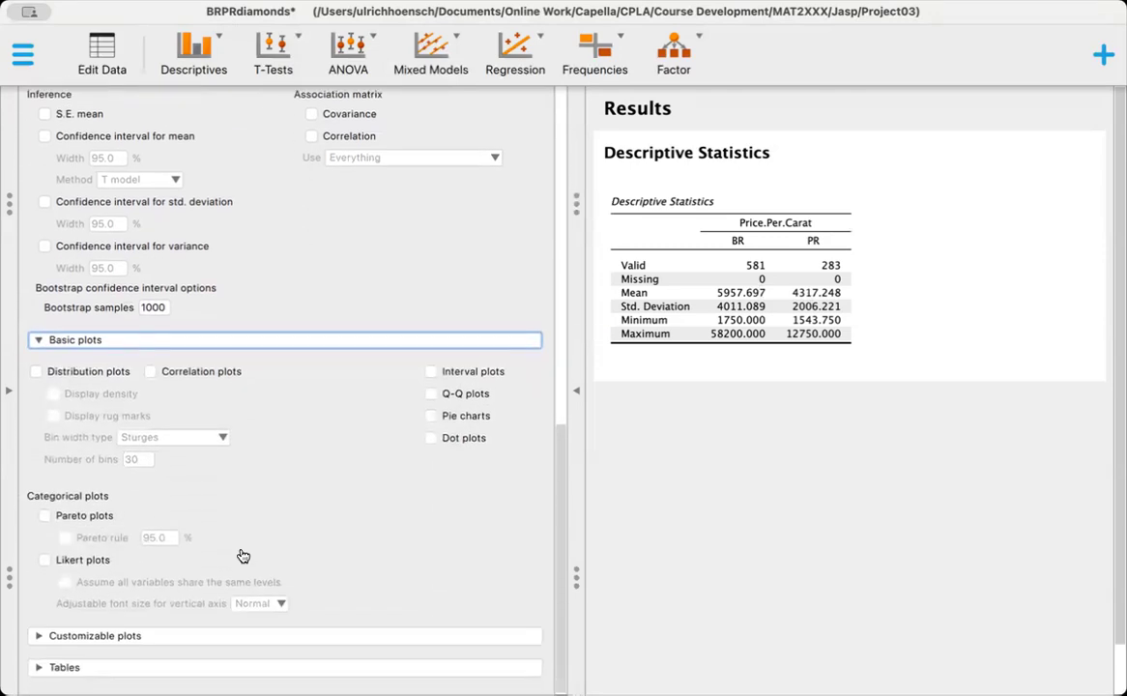
click(41, 635)
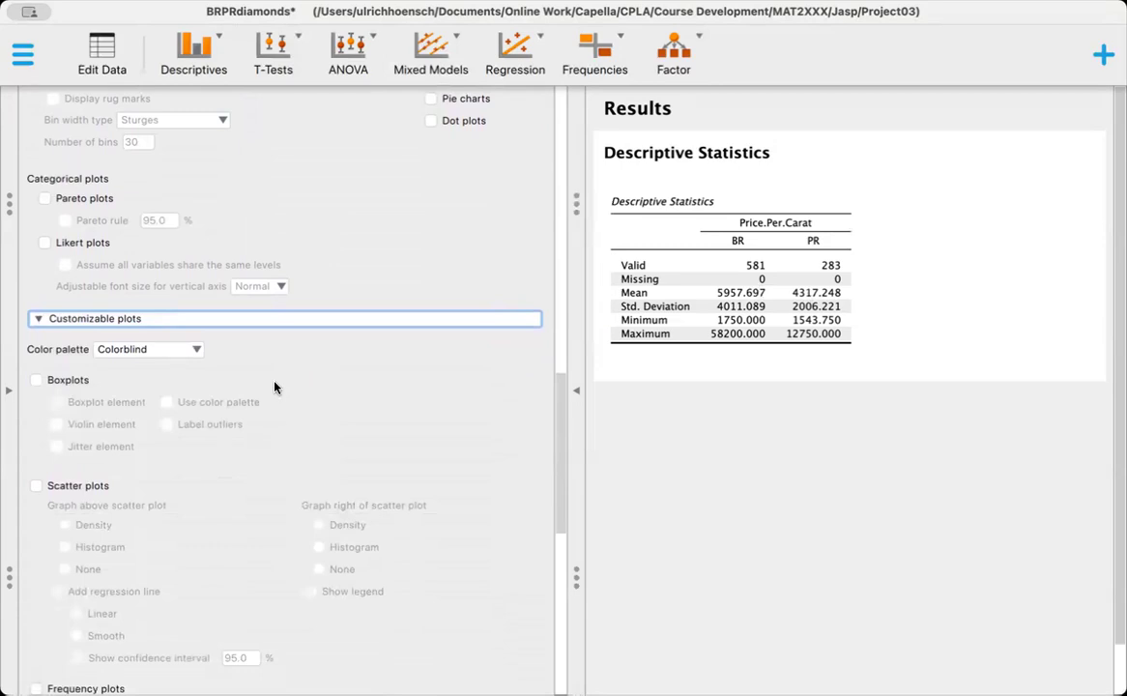
click(36, 380)
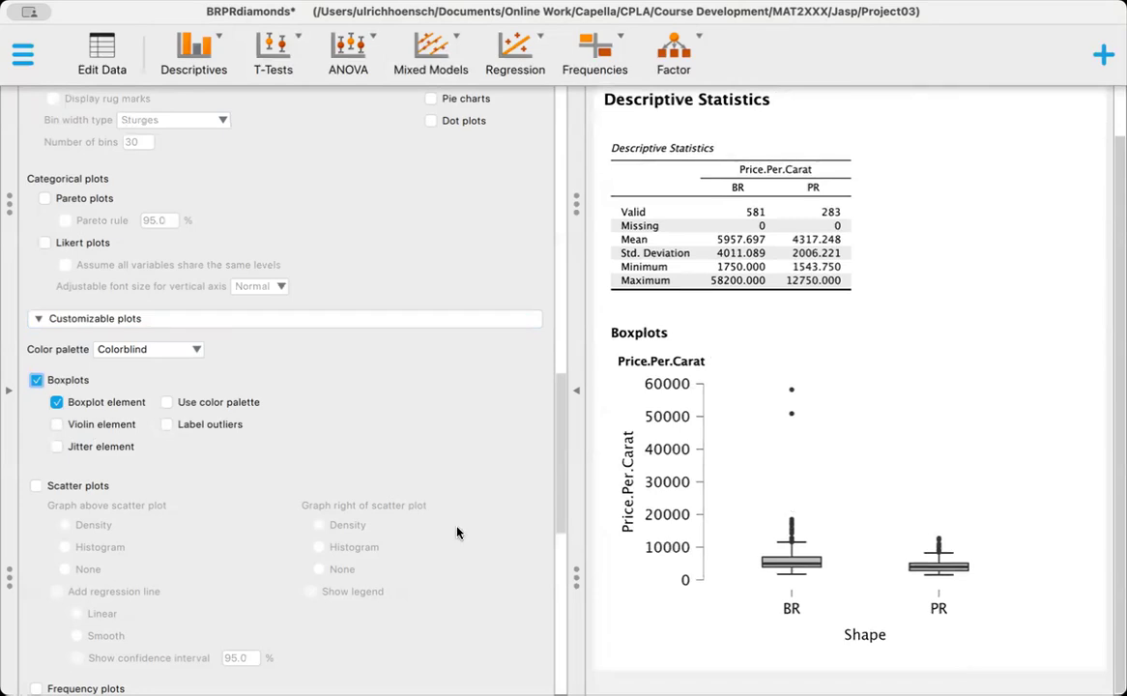
Colour the boxplots with the ggplot2 palette and collapse the Descriptive Statistics analysis
click(197, 351)
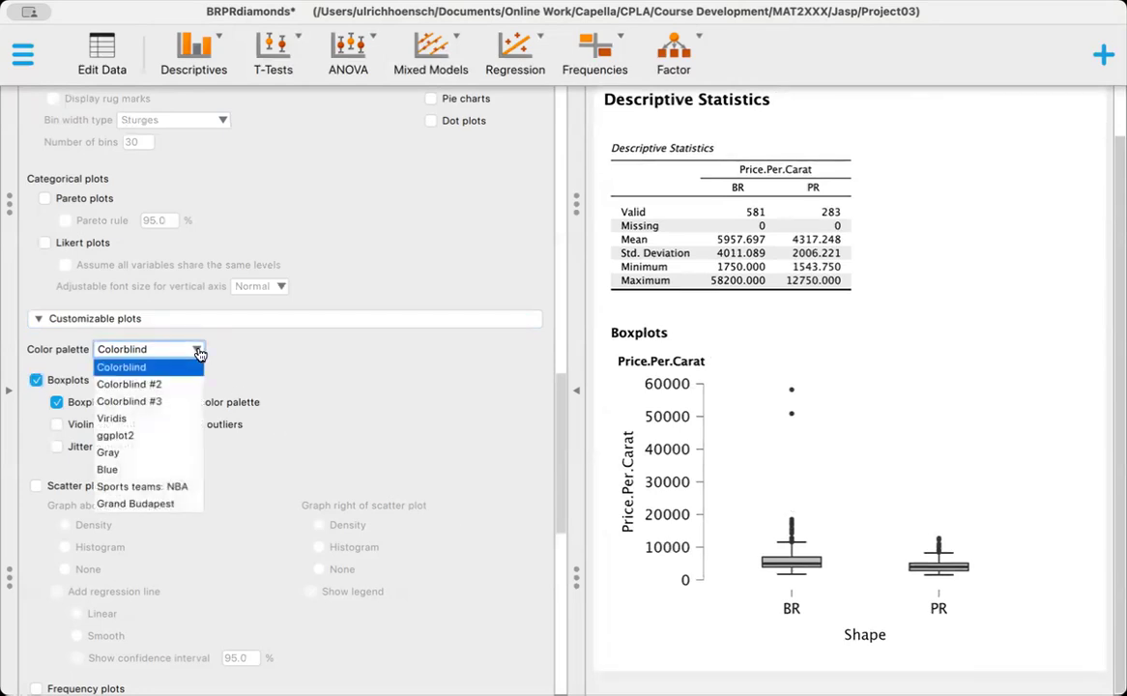
click(151, 437)
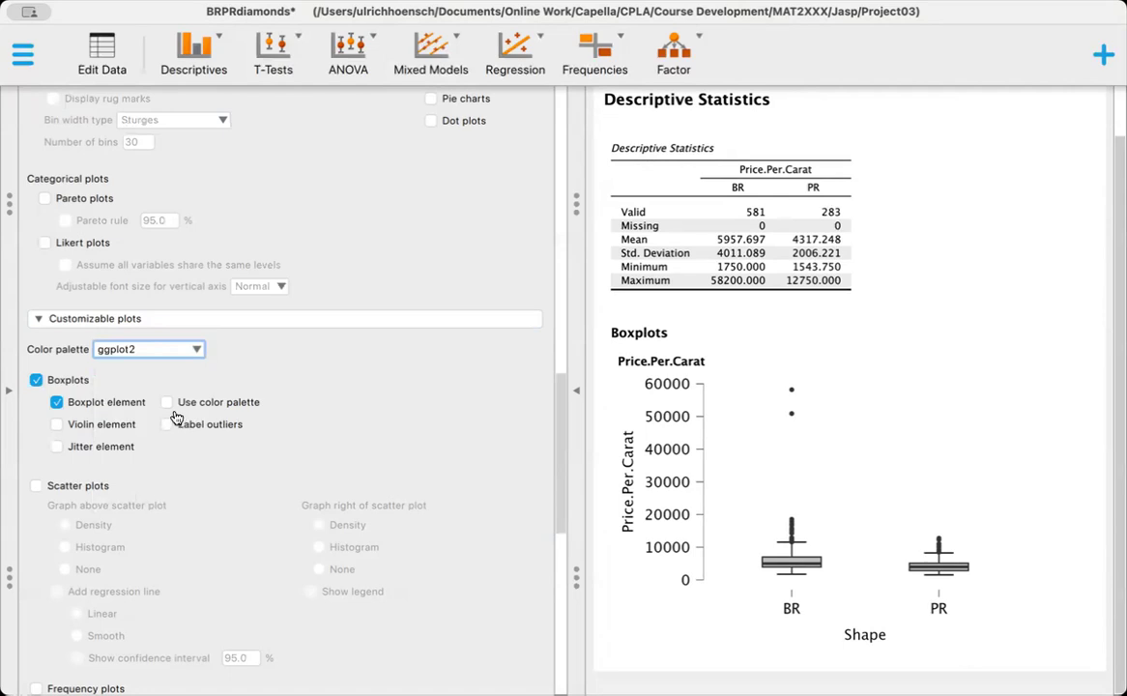
click(167, 403)
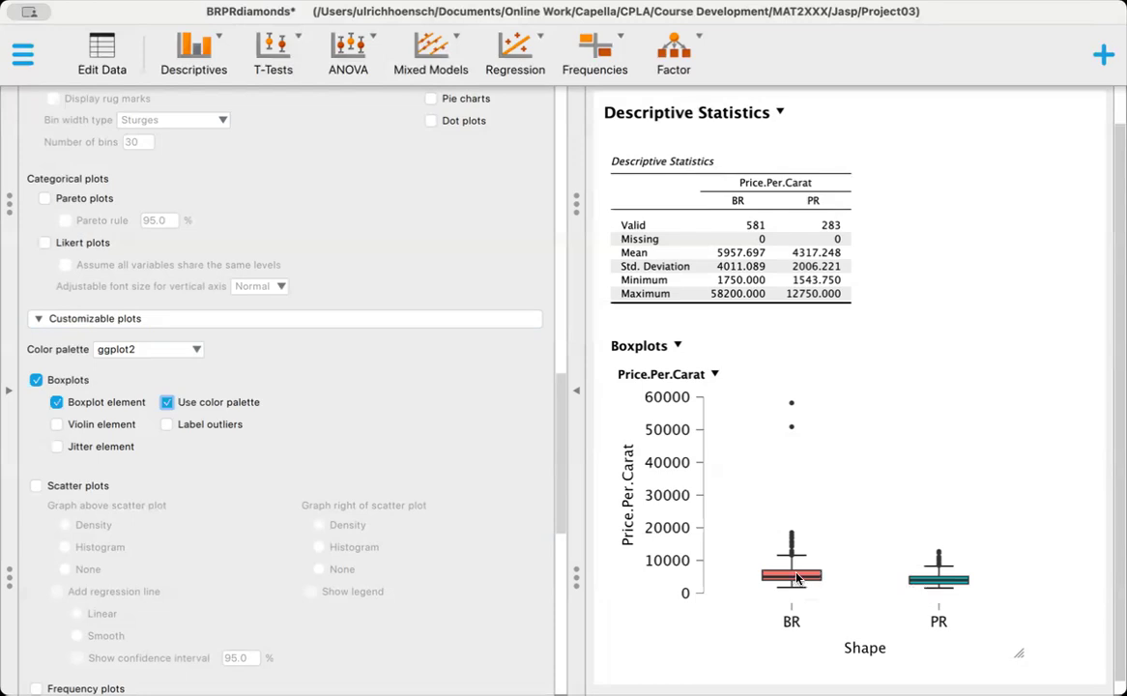
scroll(494, 443, up, 15)
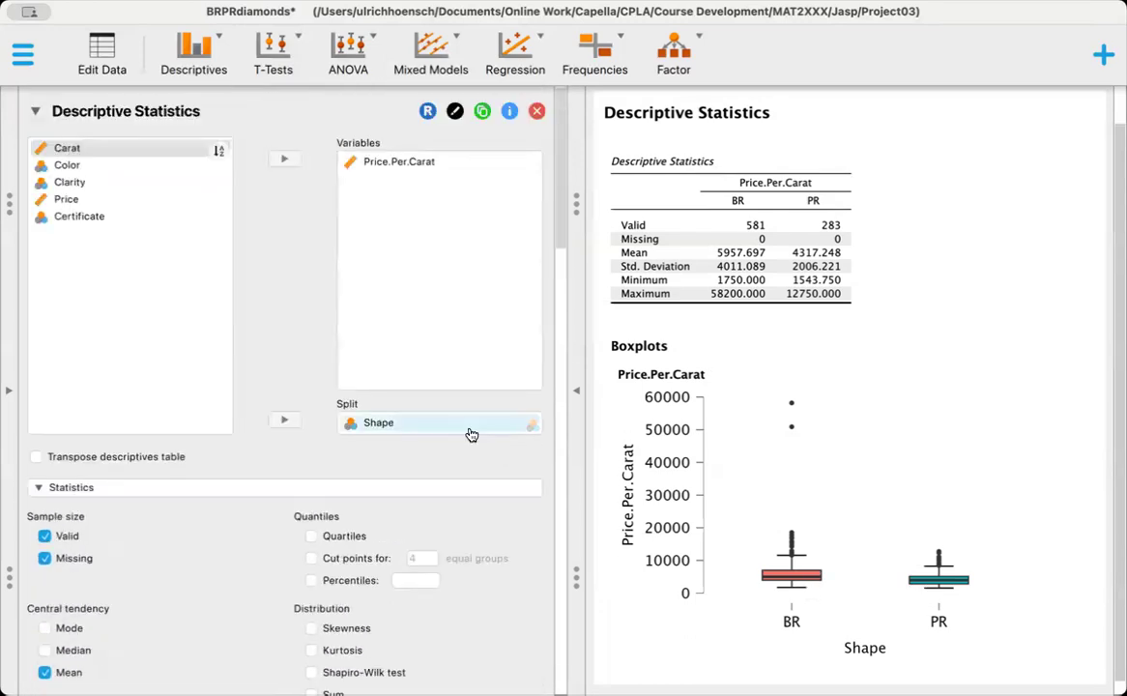
click(35, 111)
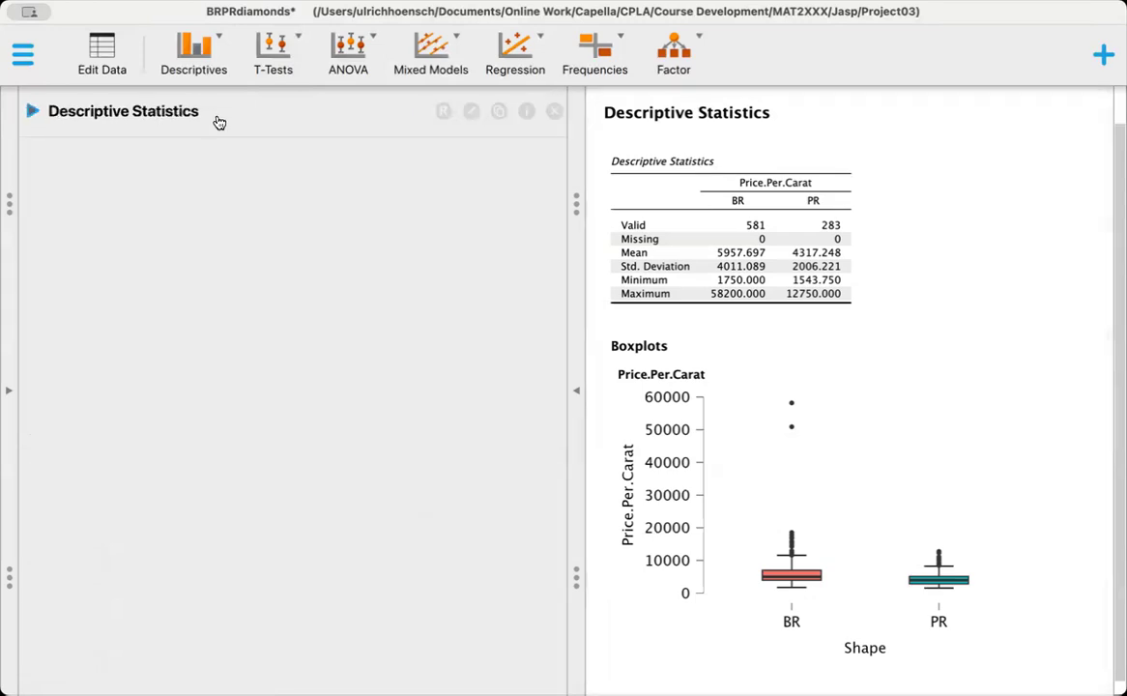
Create a classical Independent Samples T-Test with Price.Per.Carat as the dependent variable and Shape as the grouping variable
click(284, 58)
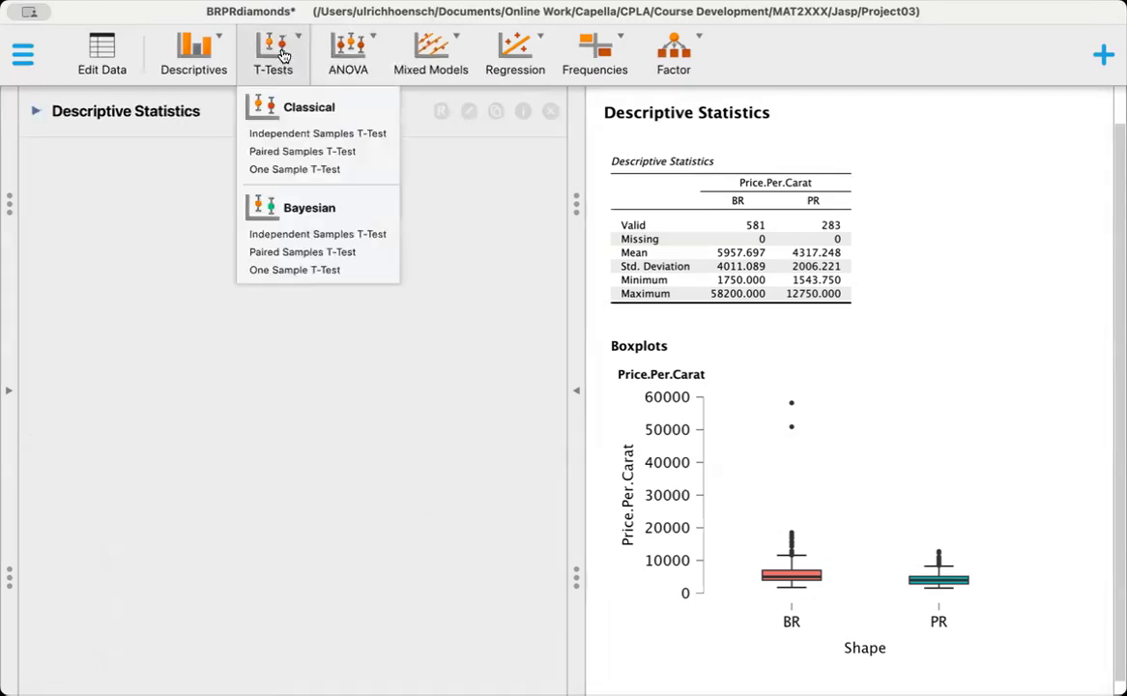
click(291, 134)
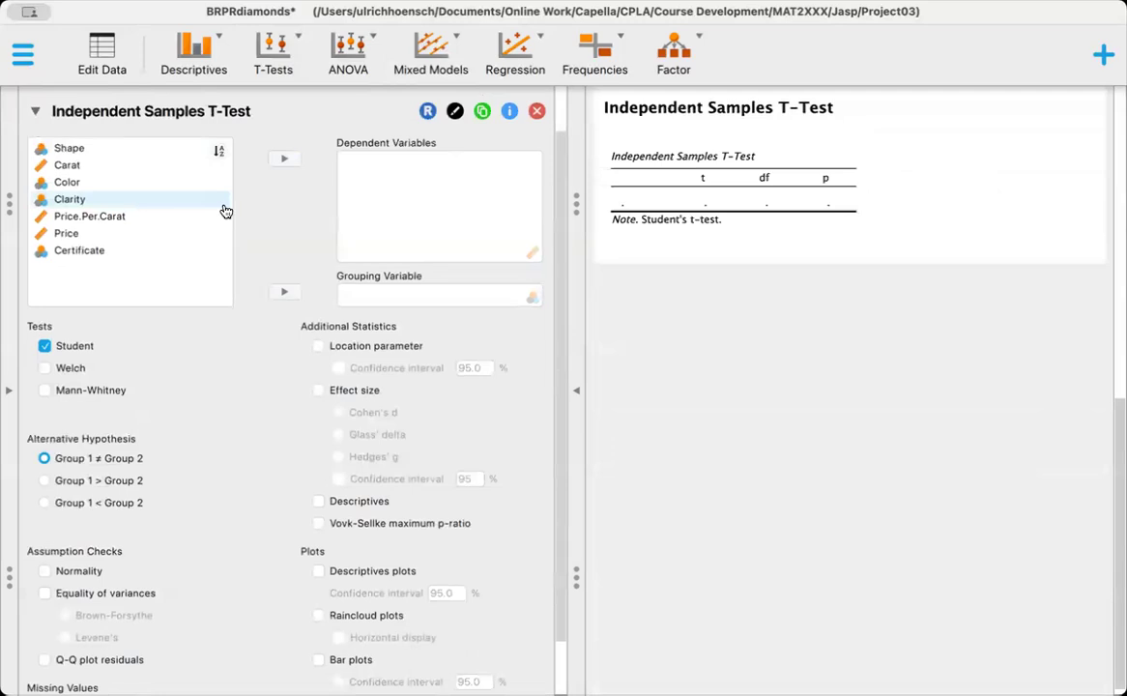
click(116, 215)
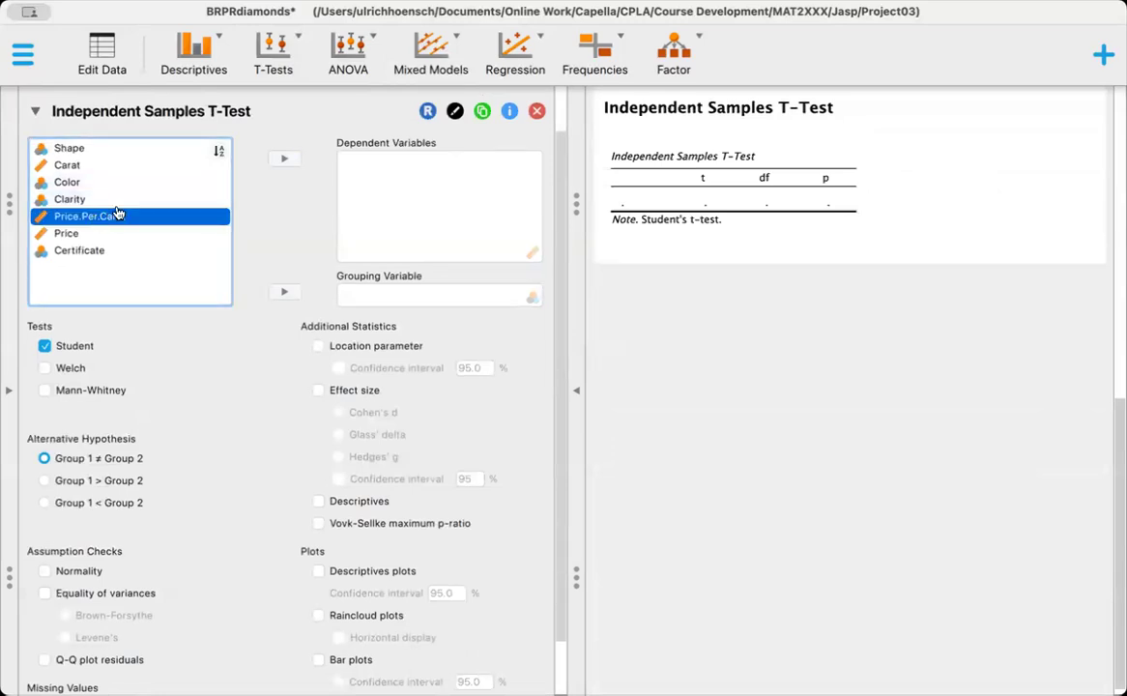
click(282, 160)
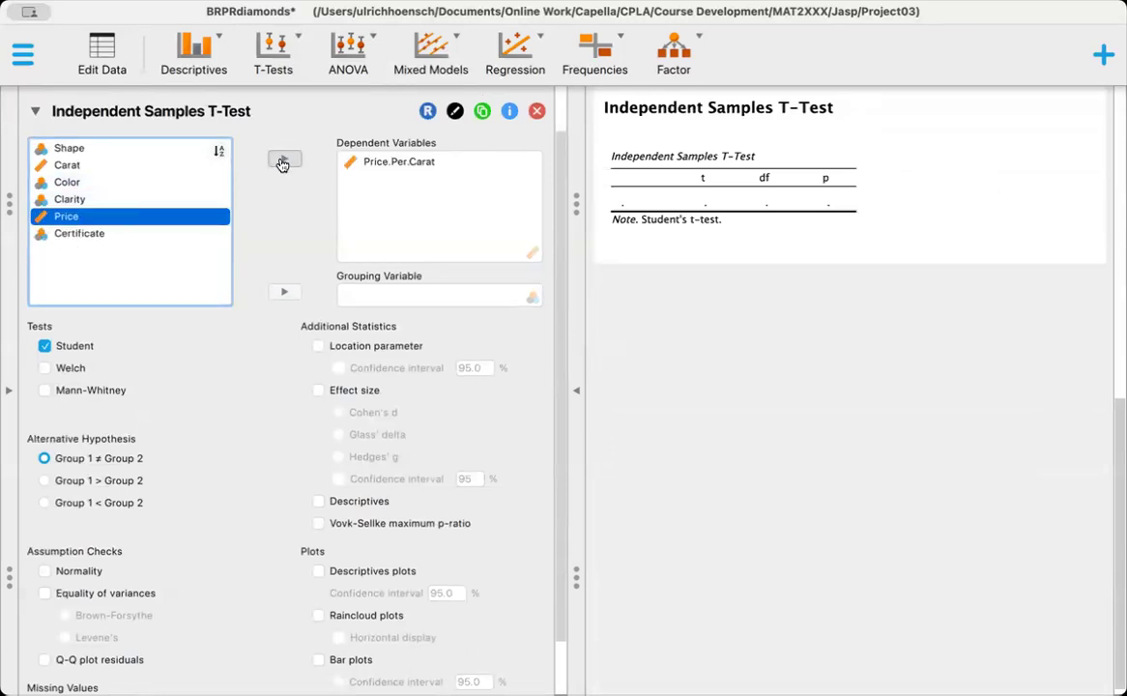
click(86, 147)
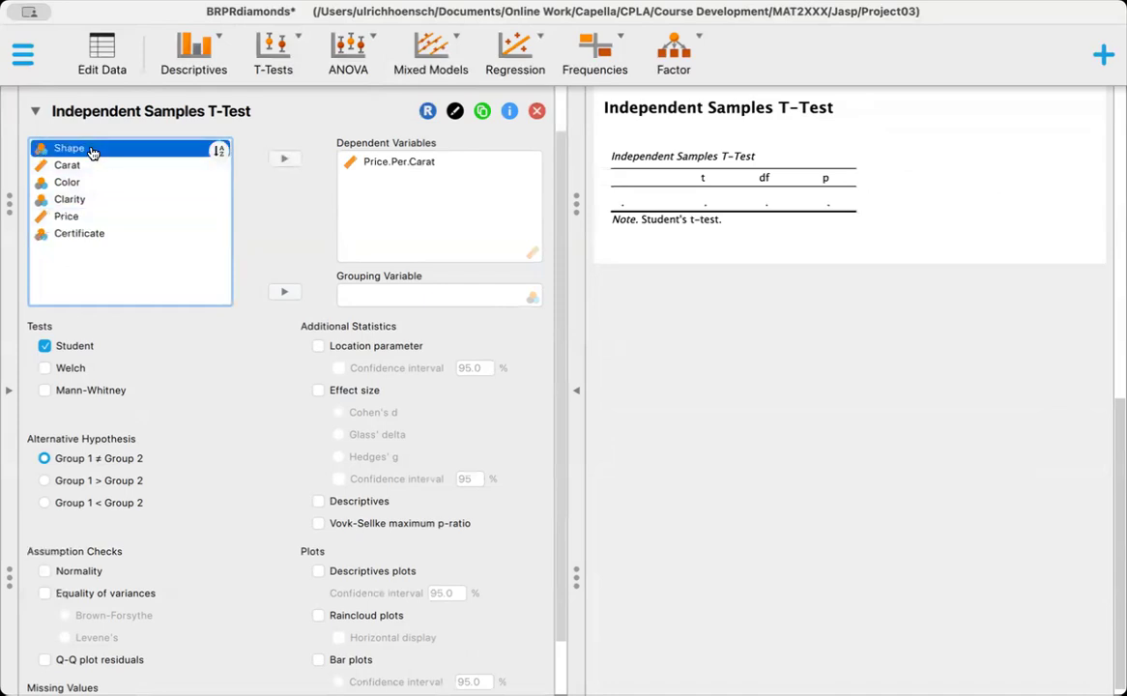
click(285, 292)
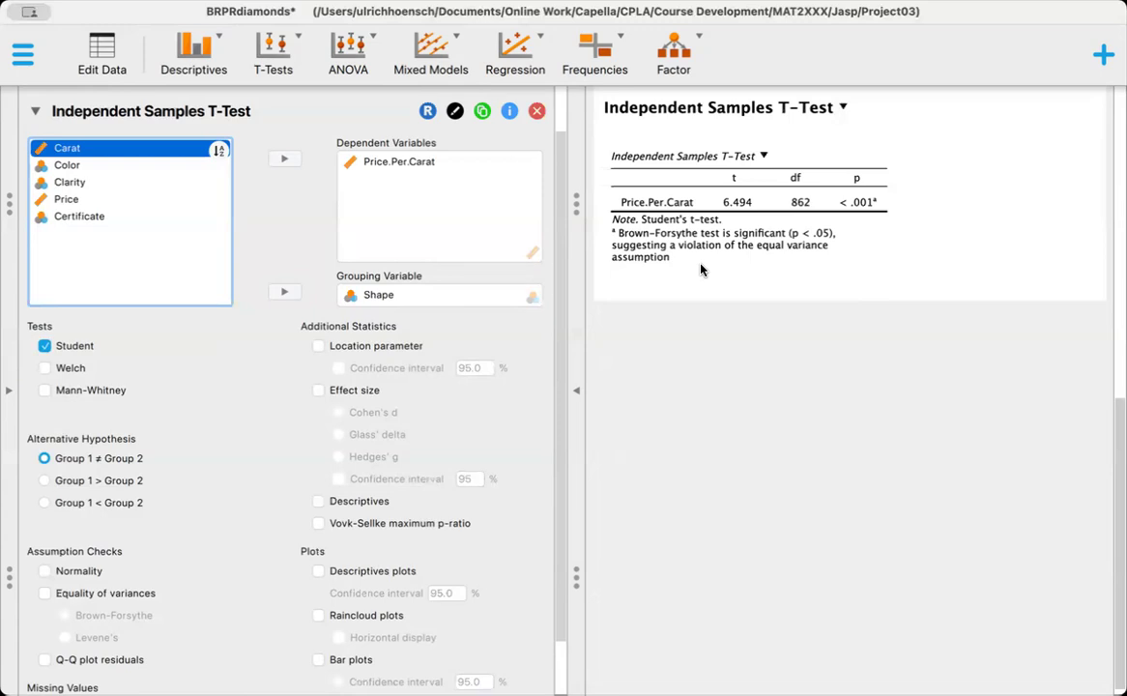
Use Welch's test instead of Student's and add the location parameter with its 95% confidence interval to the t-test results
click(45, 369)
click(45, 346)
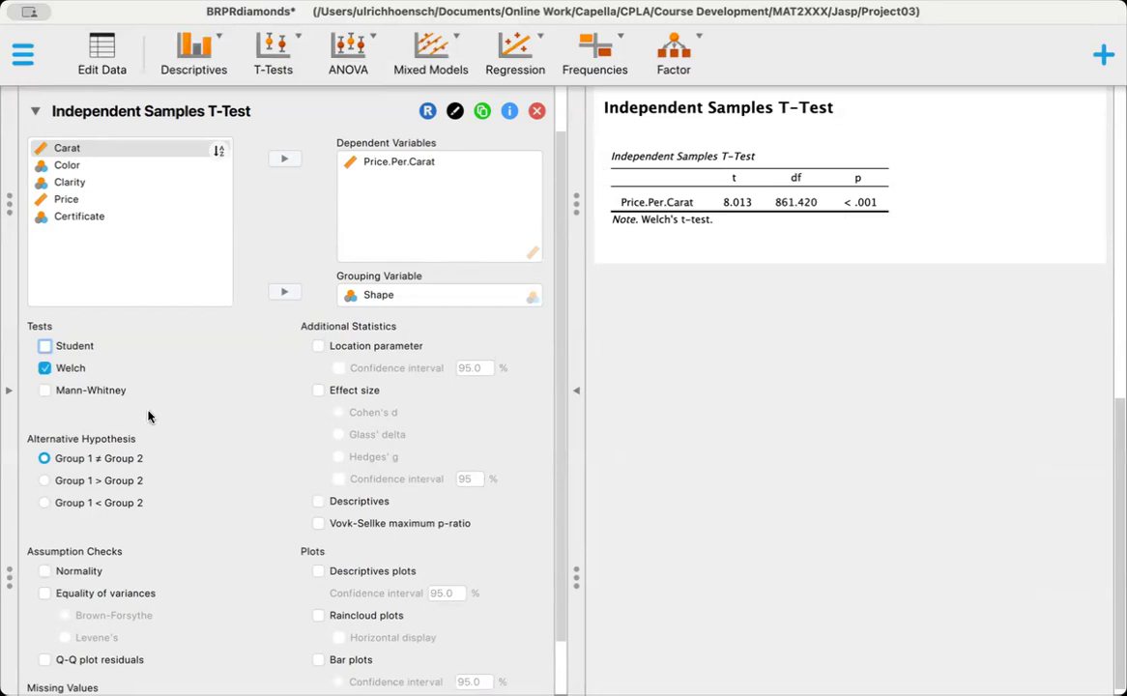
scroll(155, 372, down, 2)
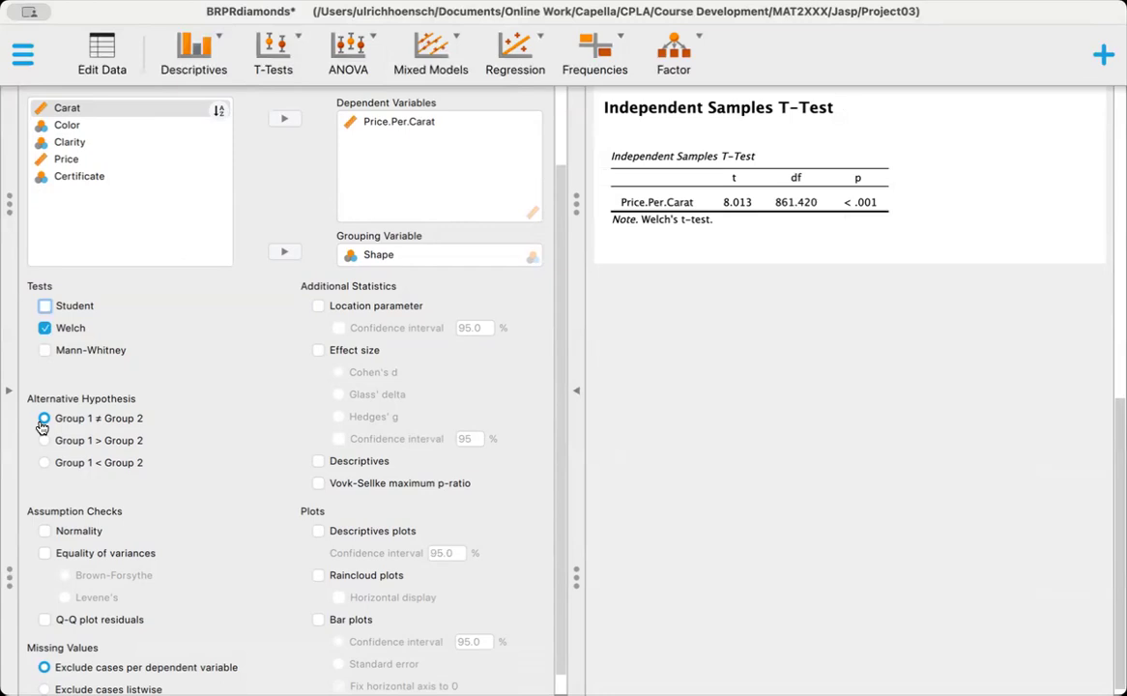
click(318, 308)
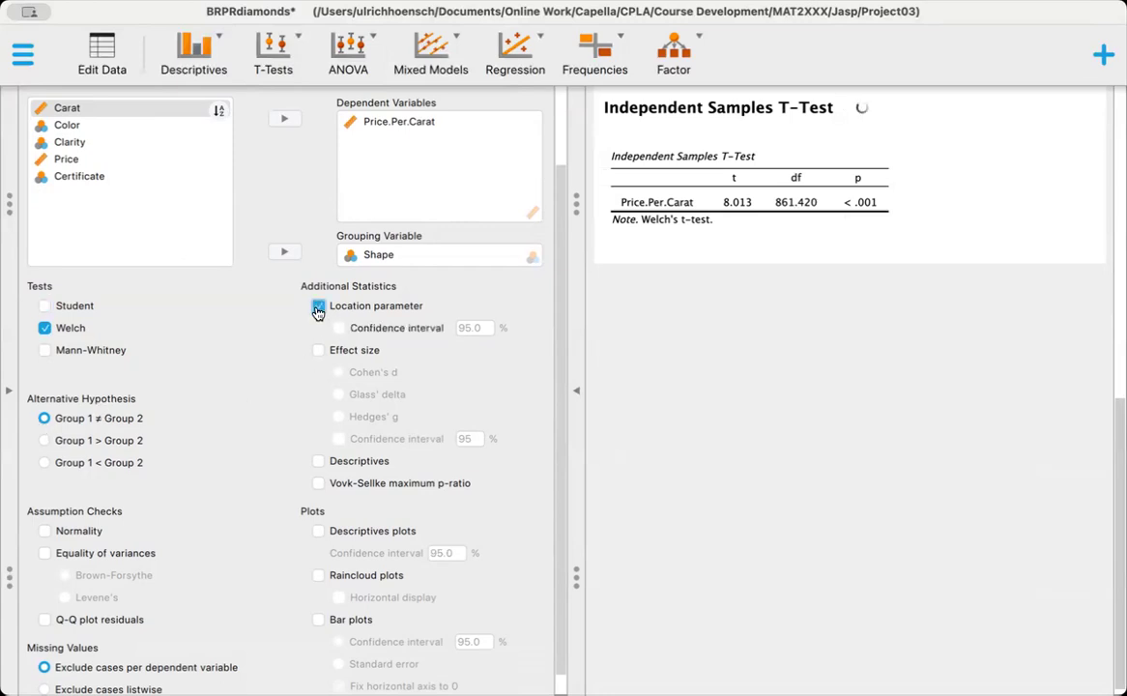
click(338, 329)
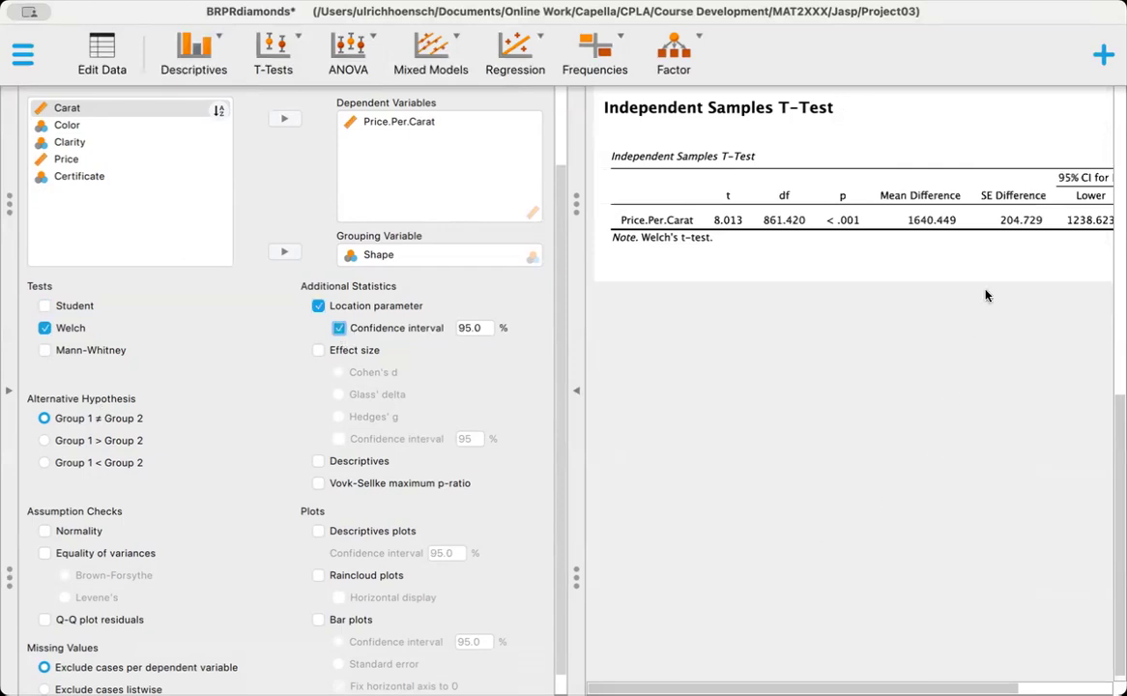
scroll(986, 295, right, 3)
scroll(986, 295, down, 1)
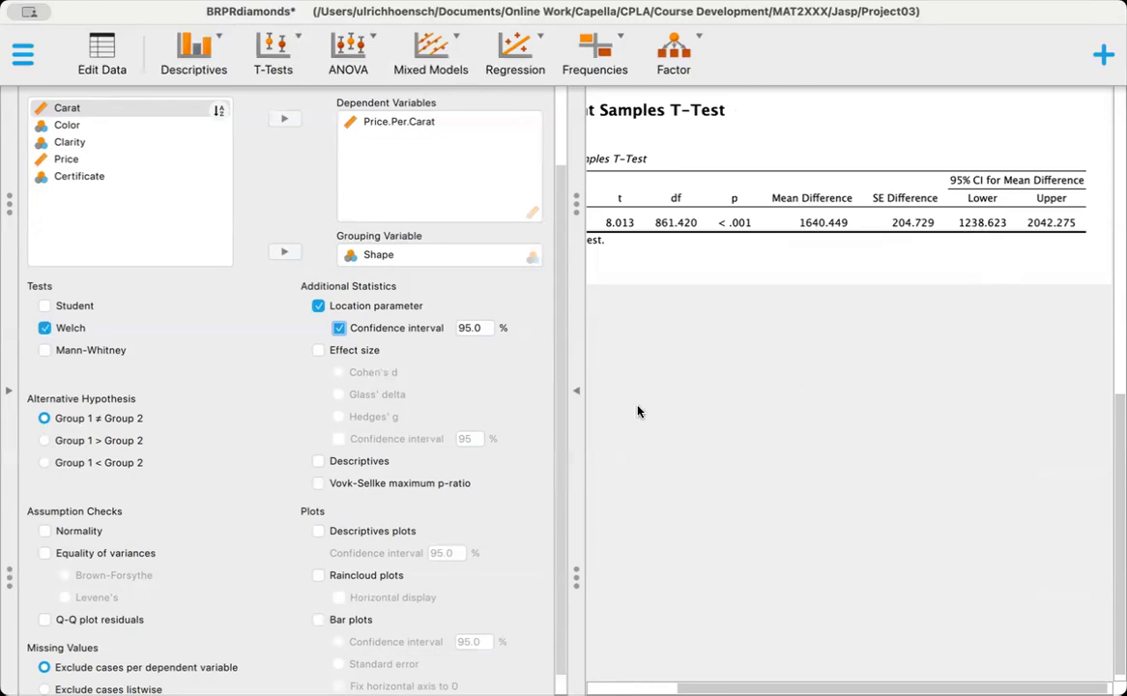
Add group descriptives to the t-test output and collapse the Independent Samples T-Test analysis
click(319, 461)
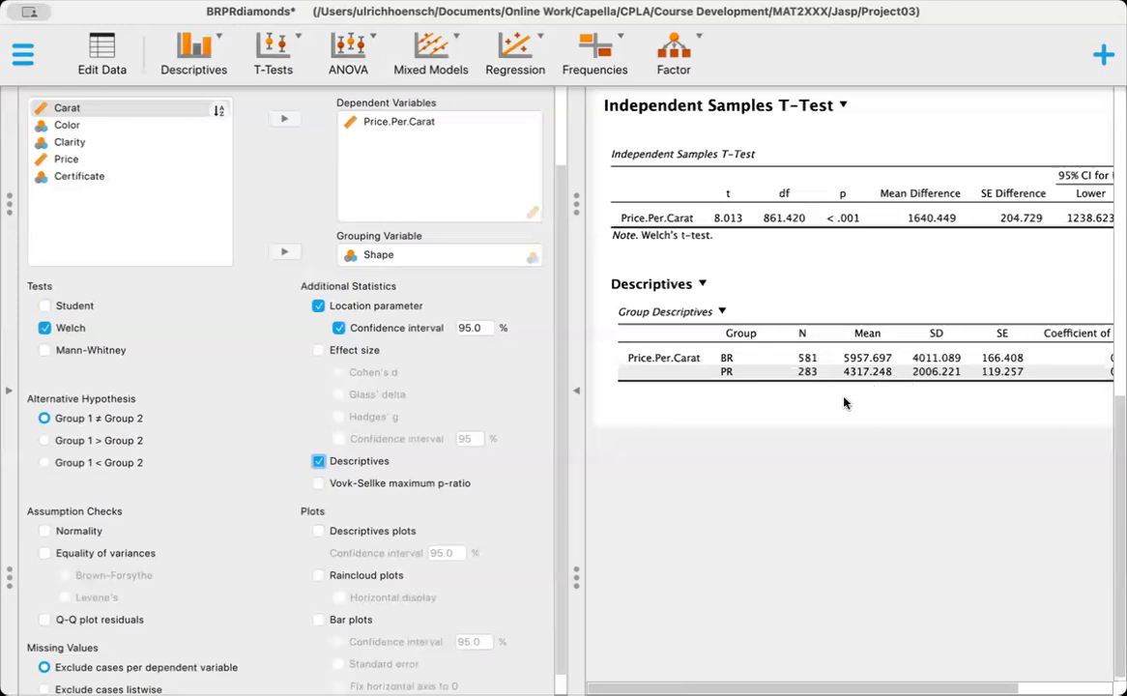
scroll(844, 402, right, 2)
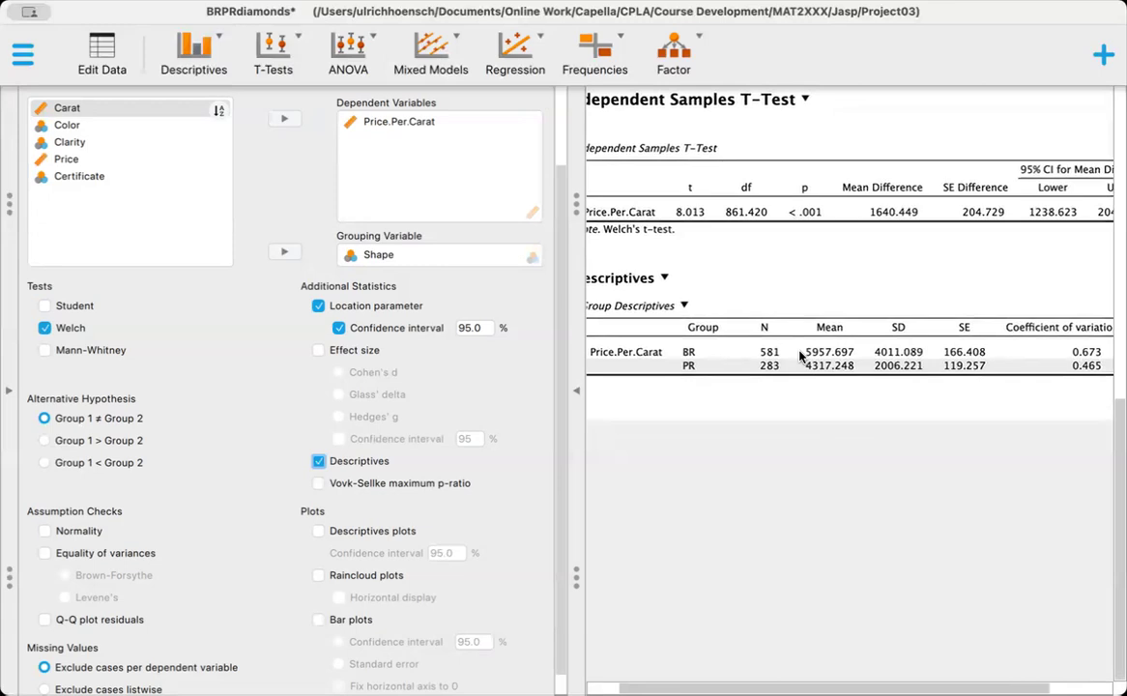
scroll(430, 356, up, 3)
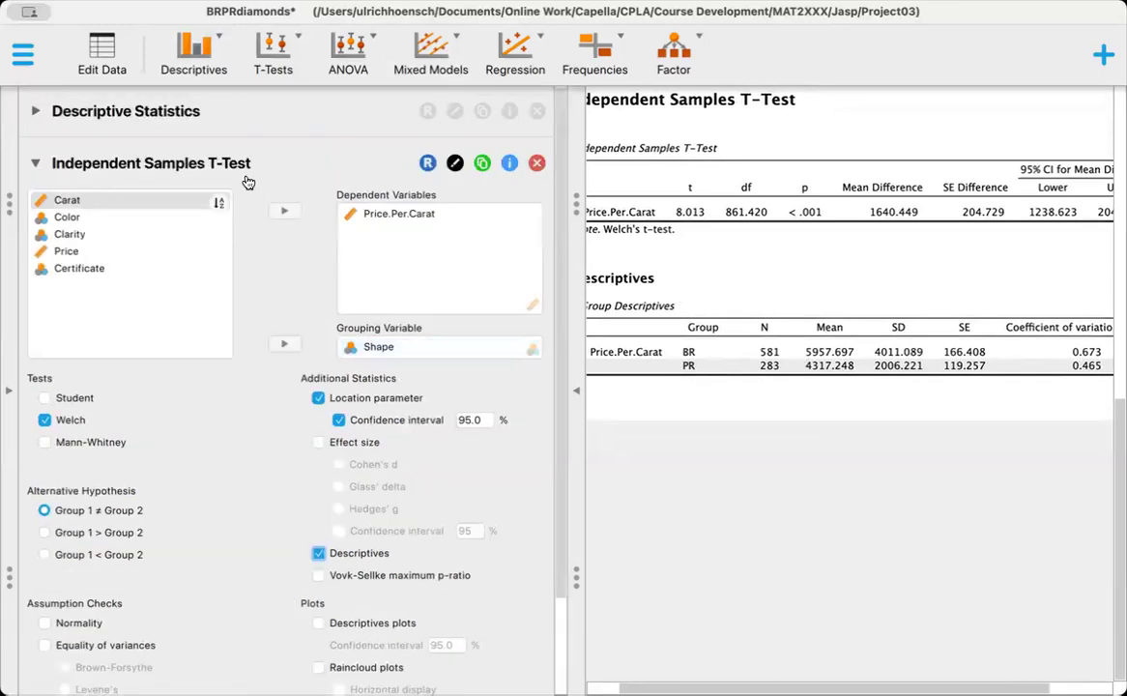
click(772, 451)
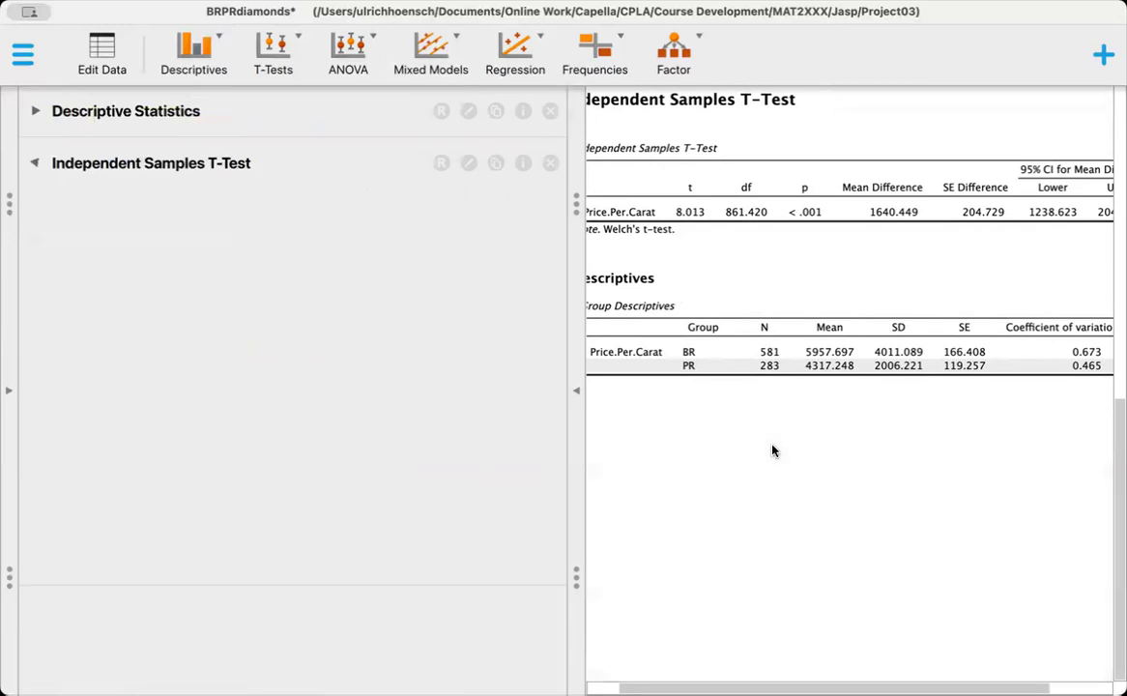
Expand the Independent Samples T-Test analysis again and add descriptives plots of Price.Per.Carat by Shape to its output
click(30, 167)
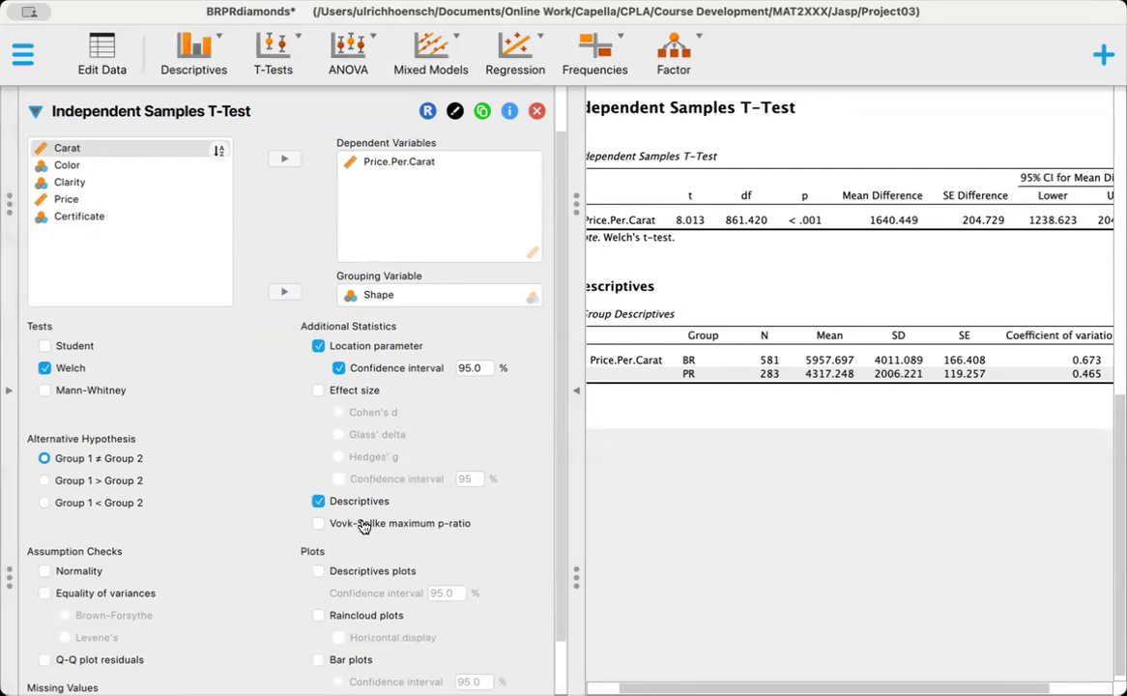
scroll(362, 532, down, 2)
scroll(363, 532, down, 1)
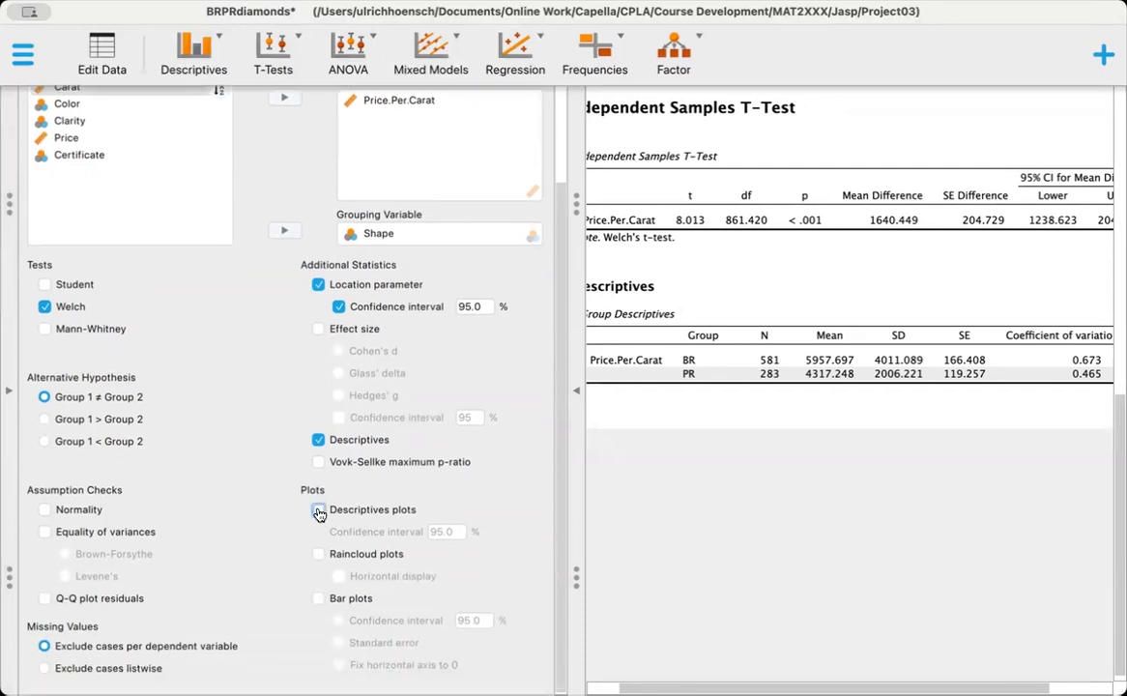
click(319, 509)
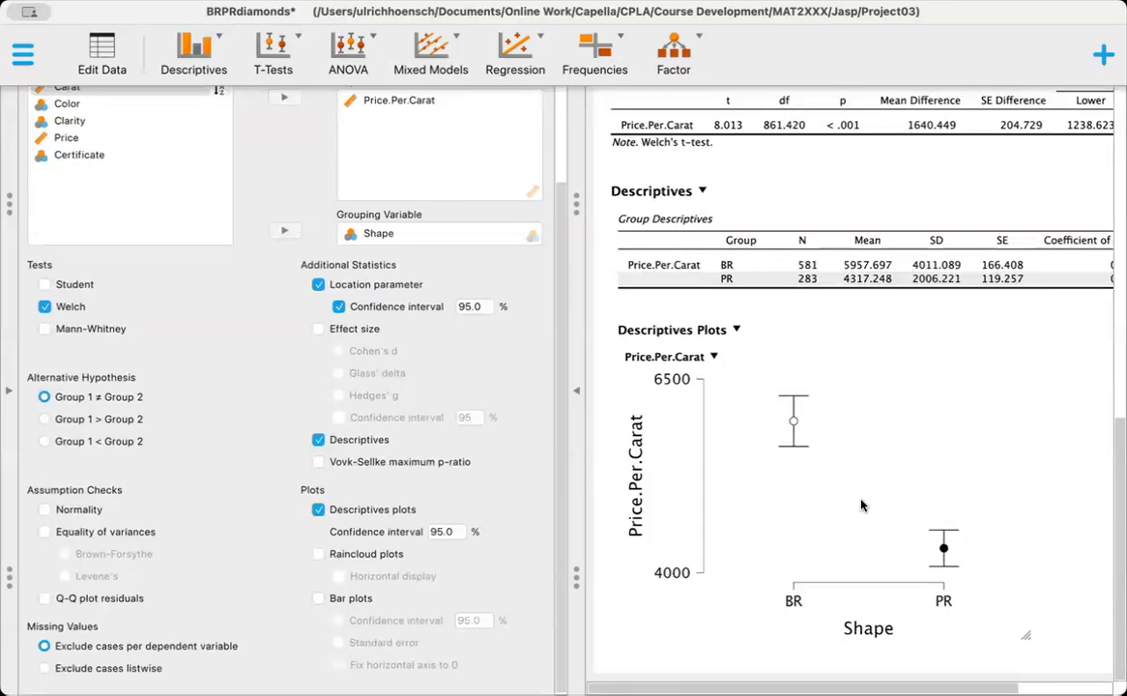
scroll(862, 505, up, 10)
scroll(862, 504, down, 10)
scroll(808, 447, up, 15)
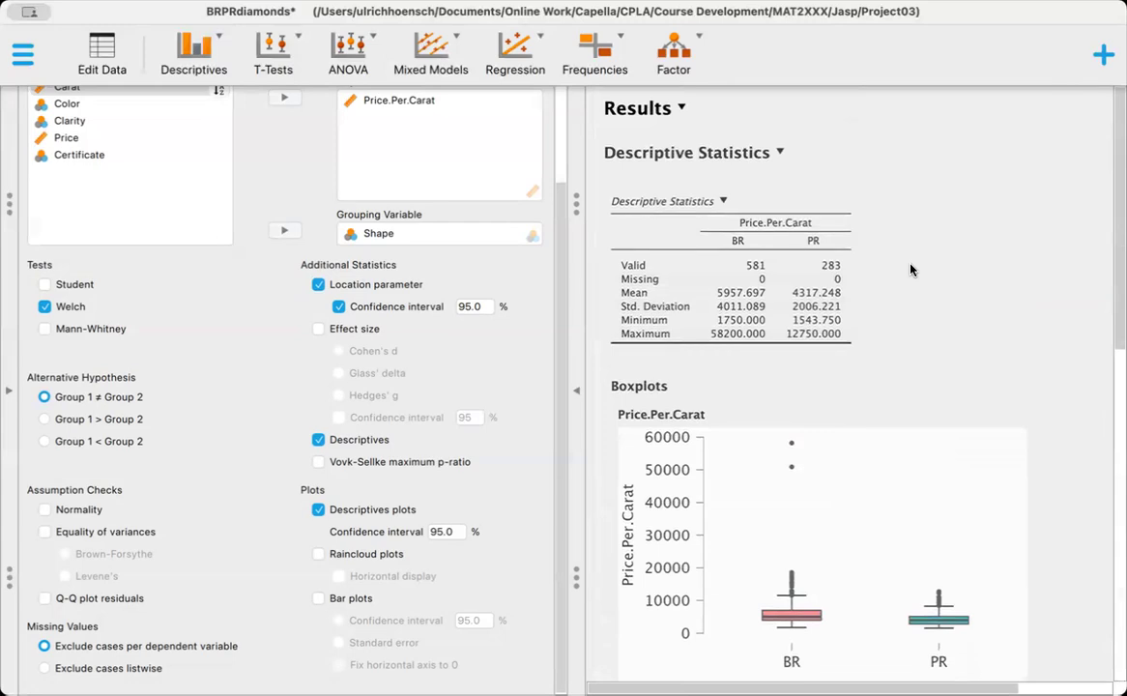
right_click(681, 110)
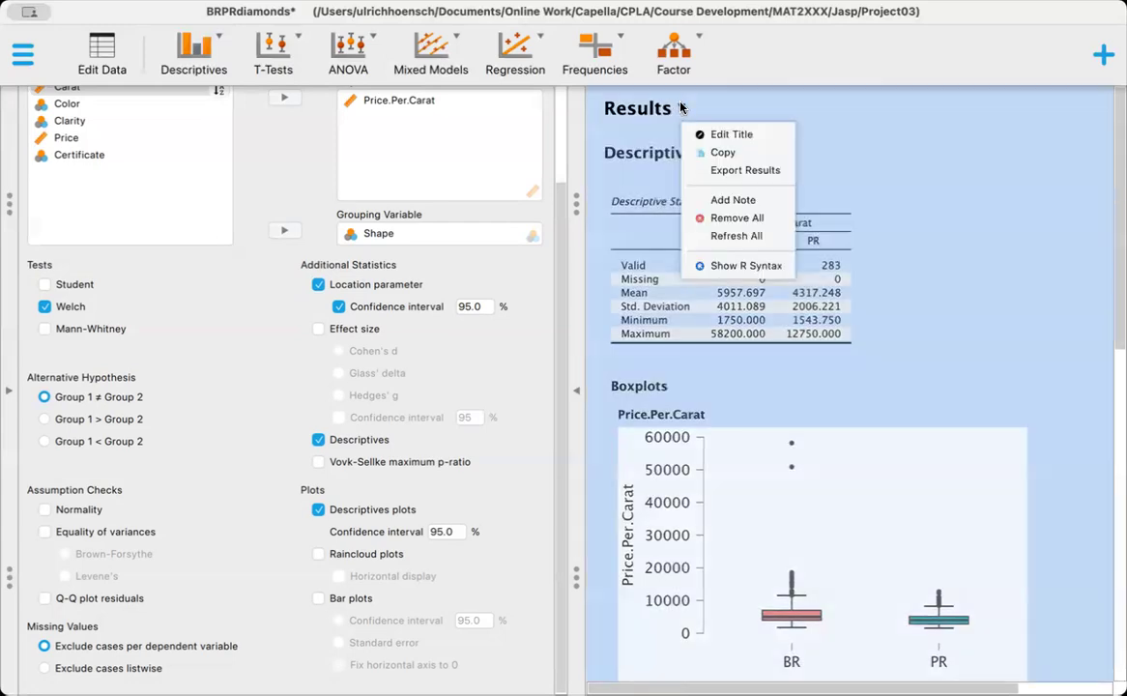
click(716, 171)
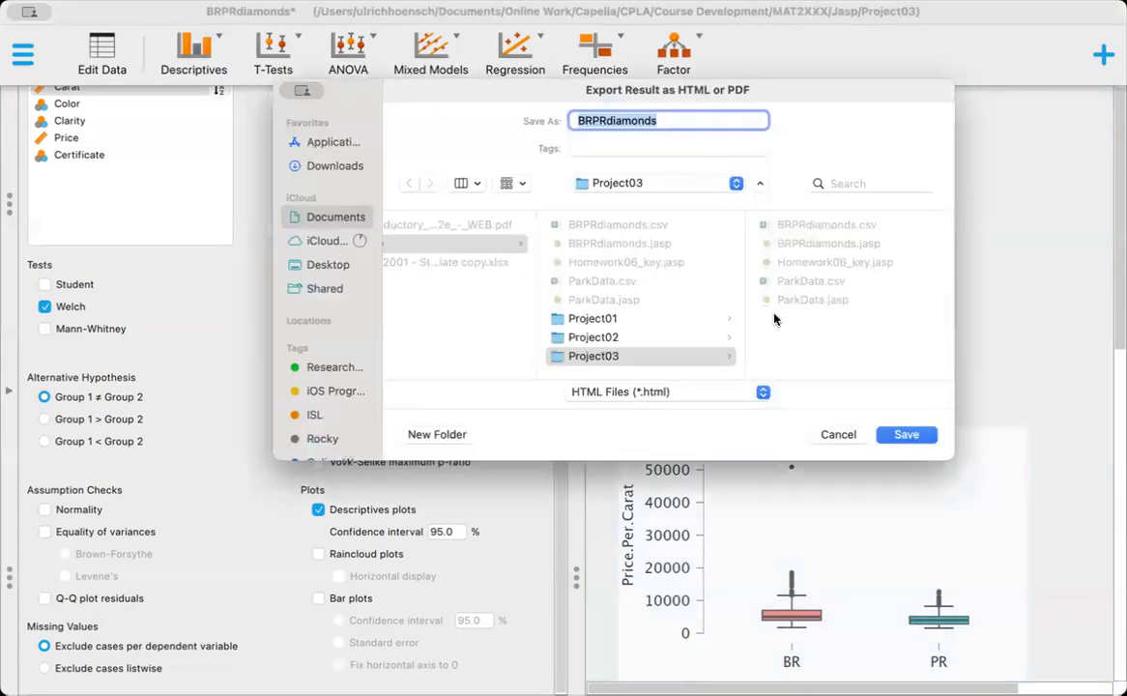
click(763, 392)
click(749, 410)
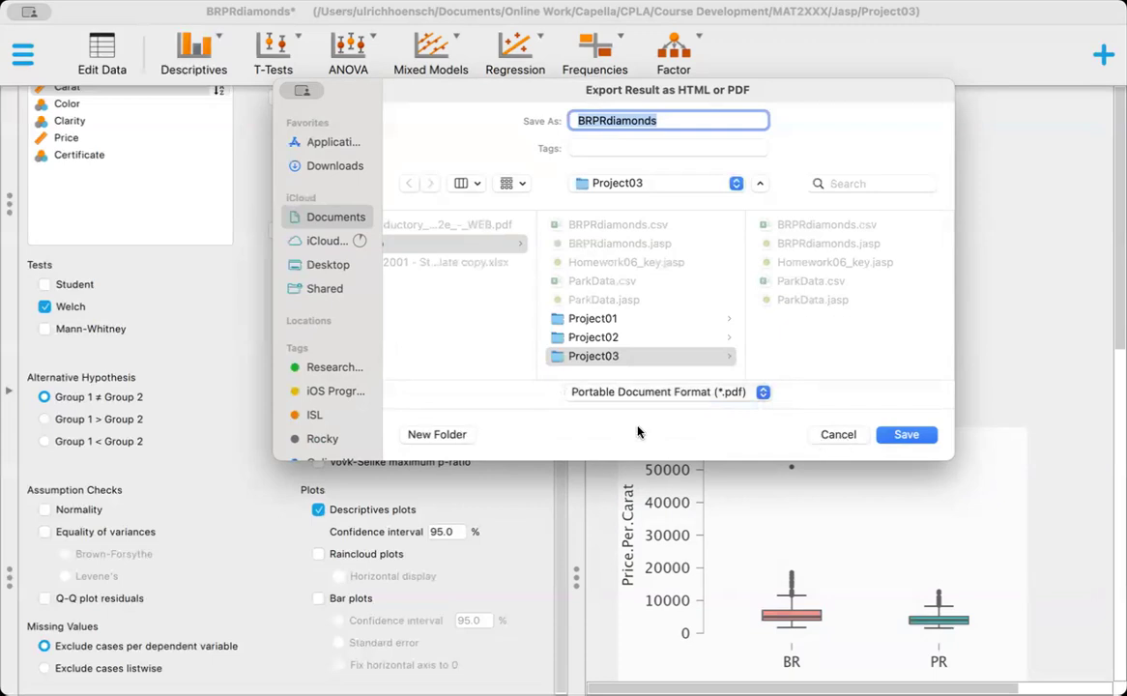
click(838, 435)
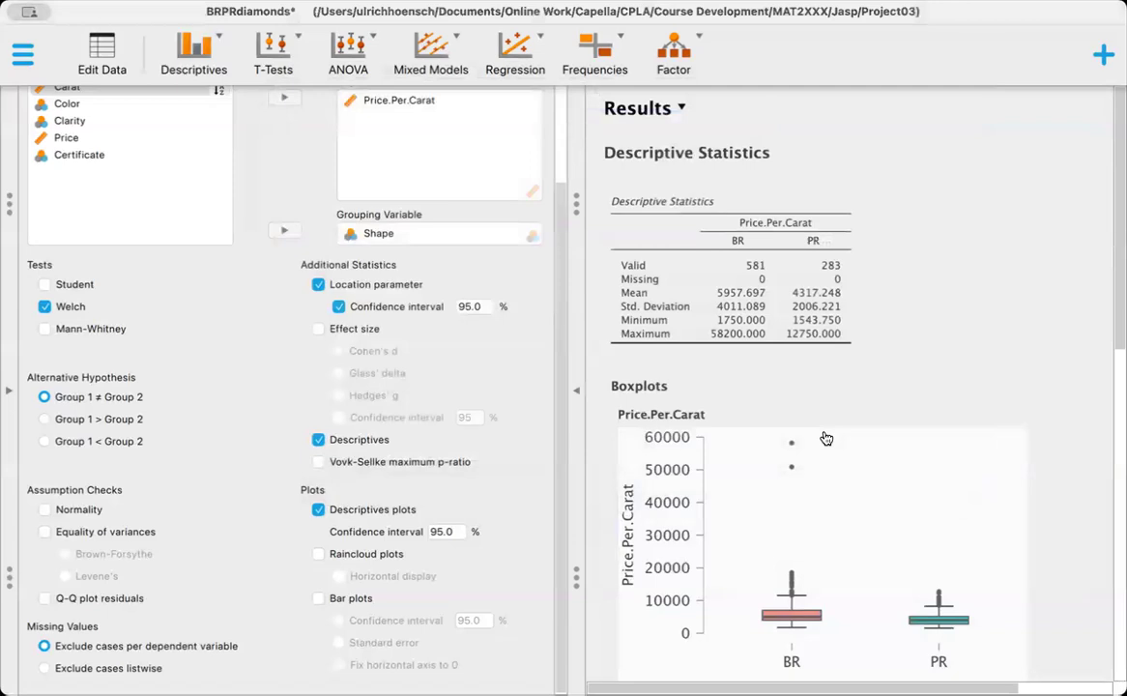